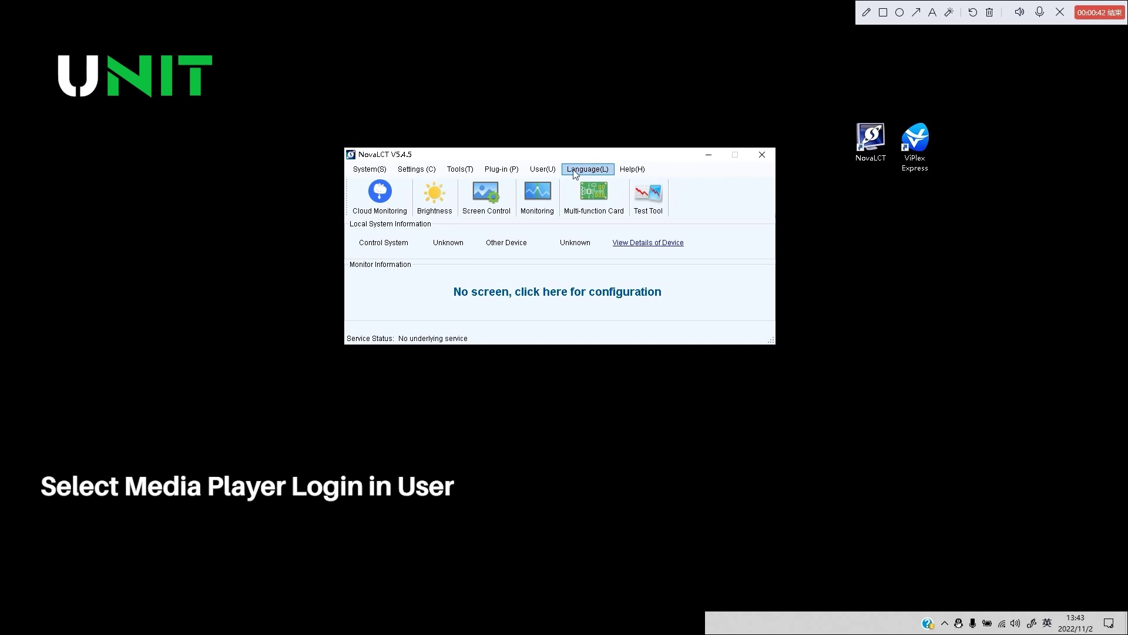
Step: Log in to the Taurus media player terminal that matches the connected Wi-Fi ID, using user name admin and the terminal password
{"action": "left_click", "coordinate": [542, 169]}
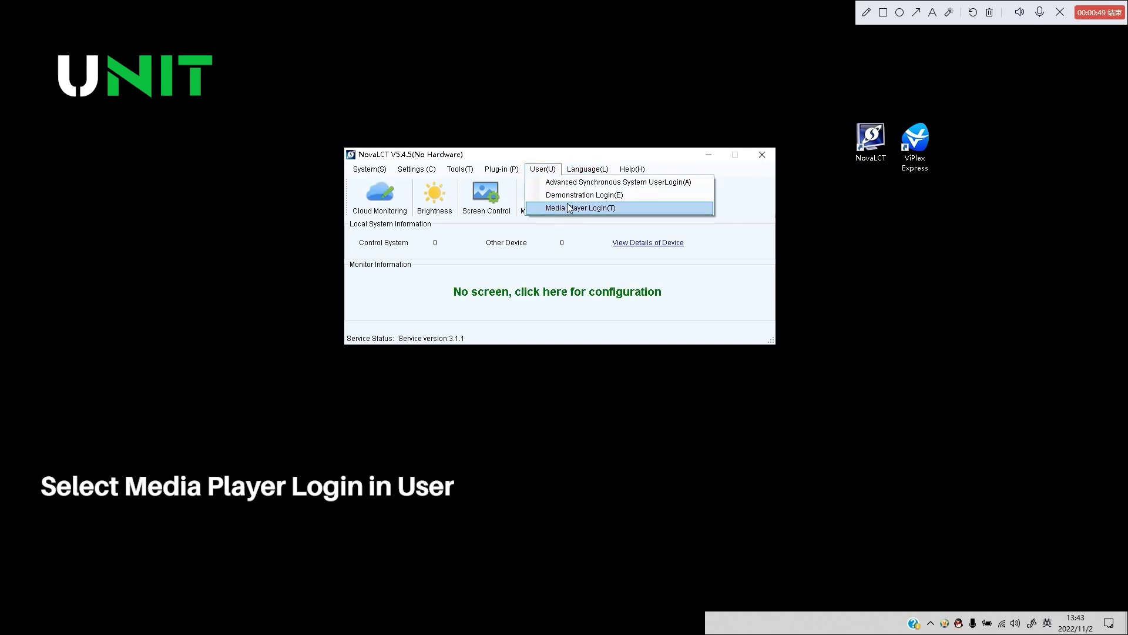
{"action": "left_click", "coordinate": [635, 206]}
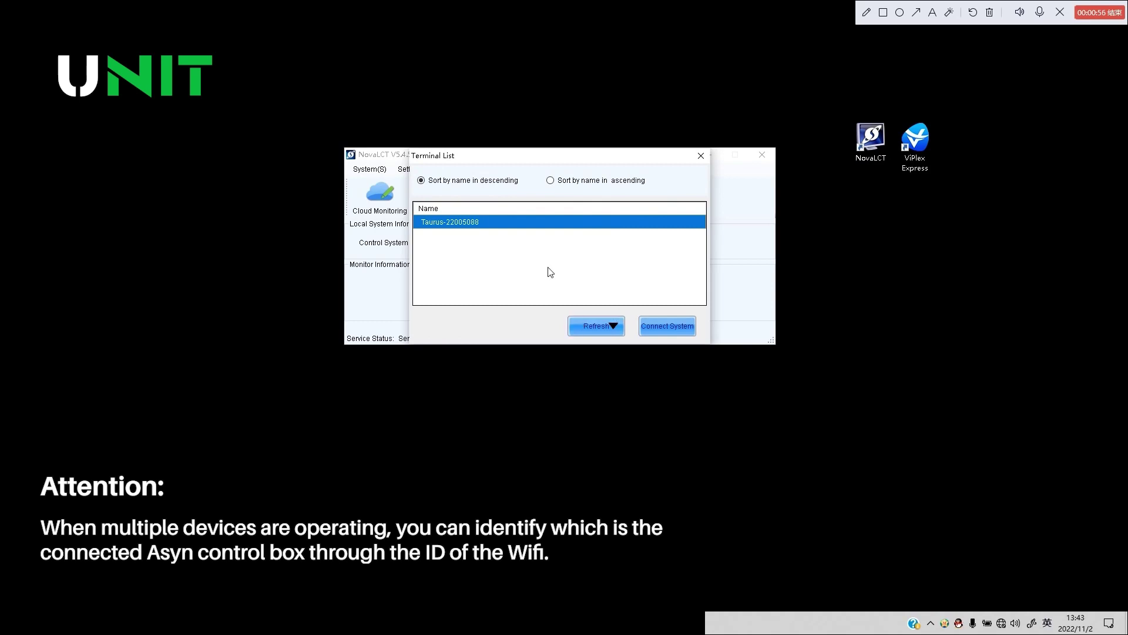
{"action": "left_click", "coordinate": [1002, 623]}
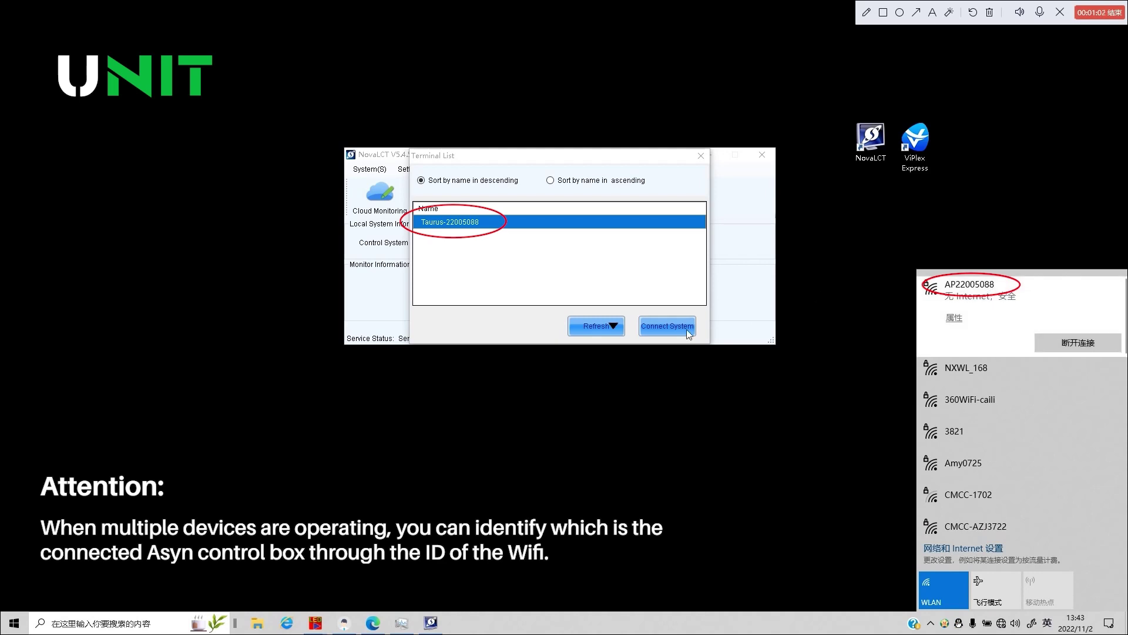
{"action": "left_click", "coordinate": [666, 326]}
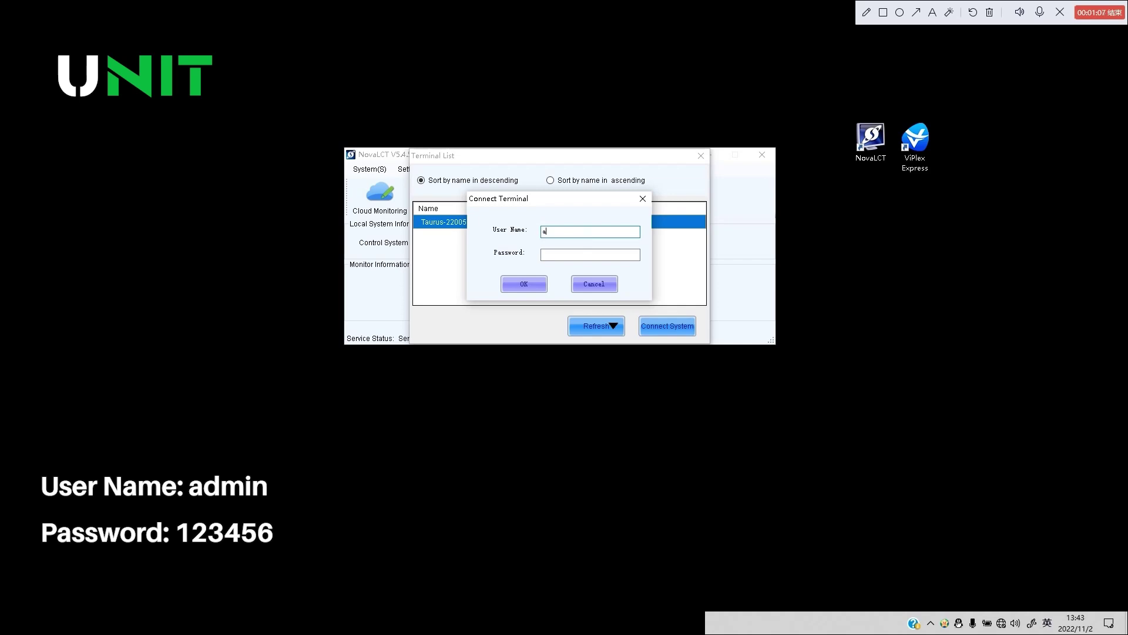
{"action": "left_click", "coordinate": [587, 256]}
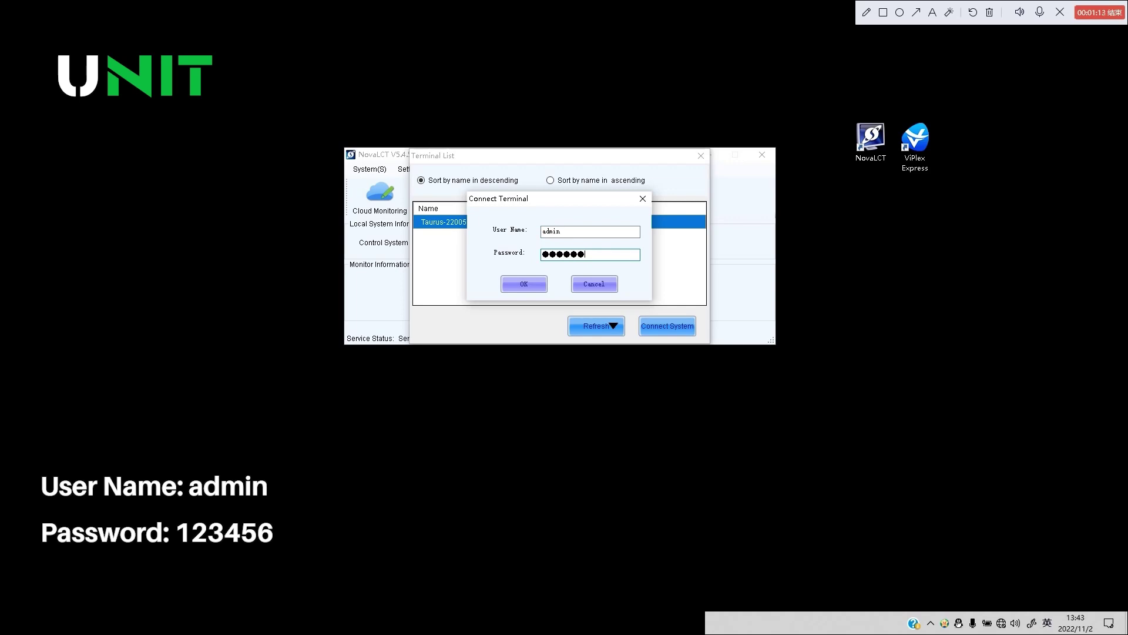
{"action": "left_click", "coordinate": [523, 284]}
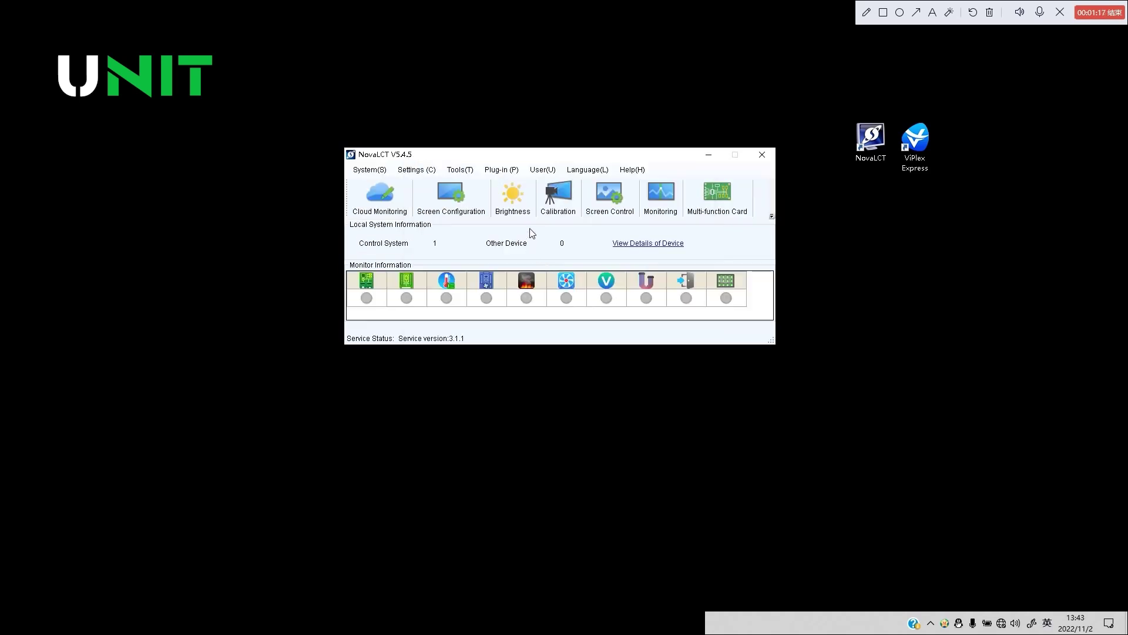
Step: Open the screen configuration for communication port 192.168.41.1:5200 with the Configure Screen option
{"action": "left_click", "coordinate": [543, 170]}
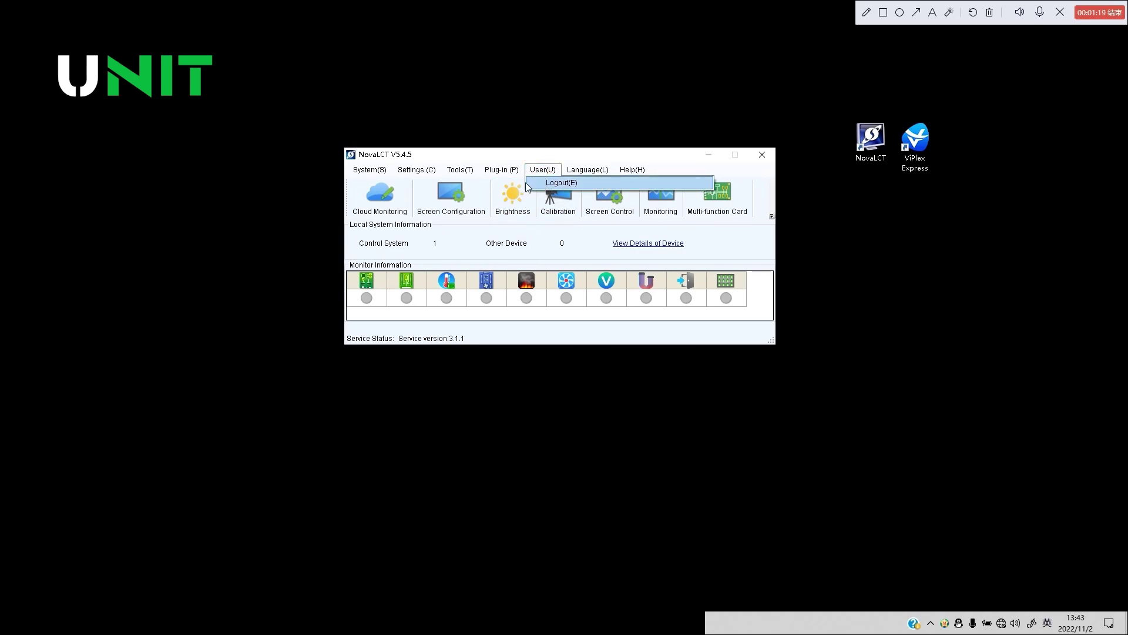
{"action": "left_click", "coordinate": [459, 196]}
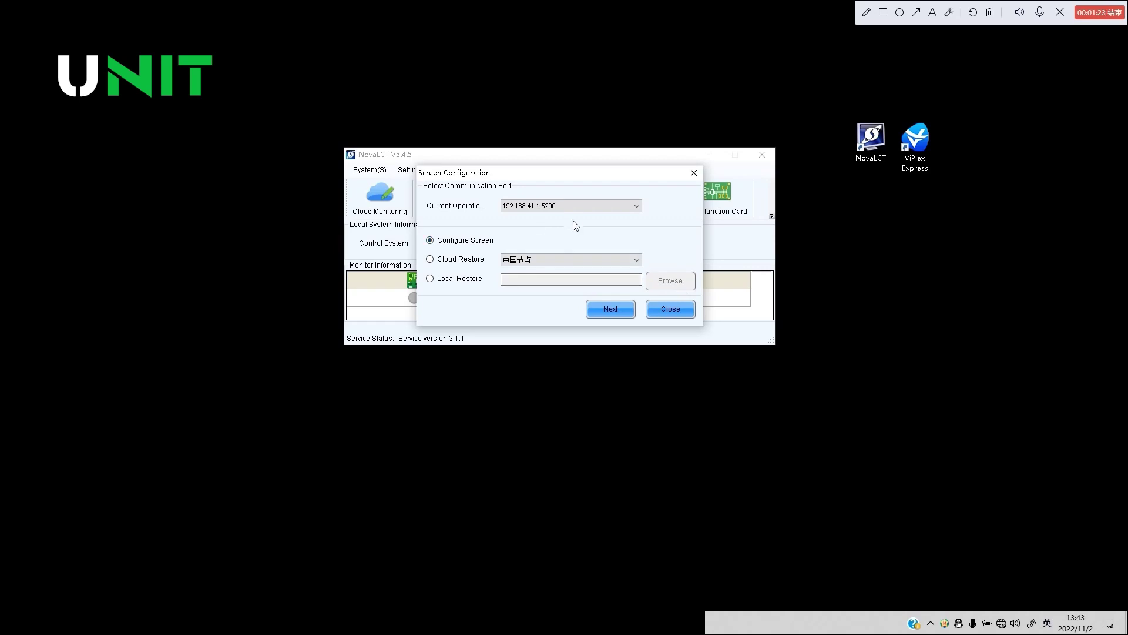
{"action": "left_click", "coordinate": [612, 309]}
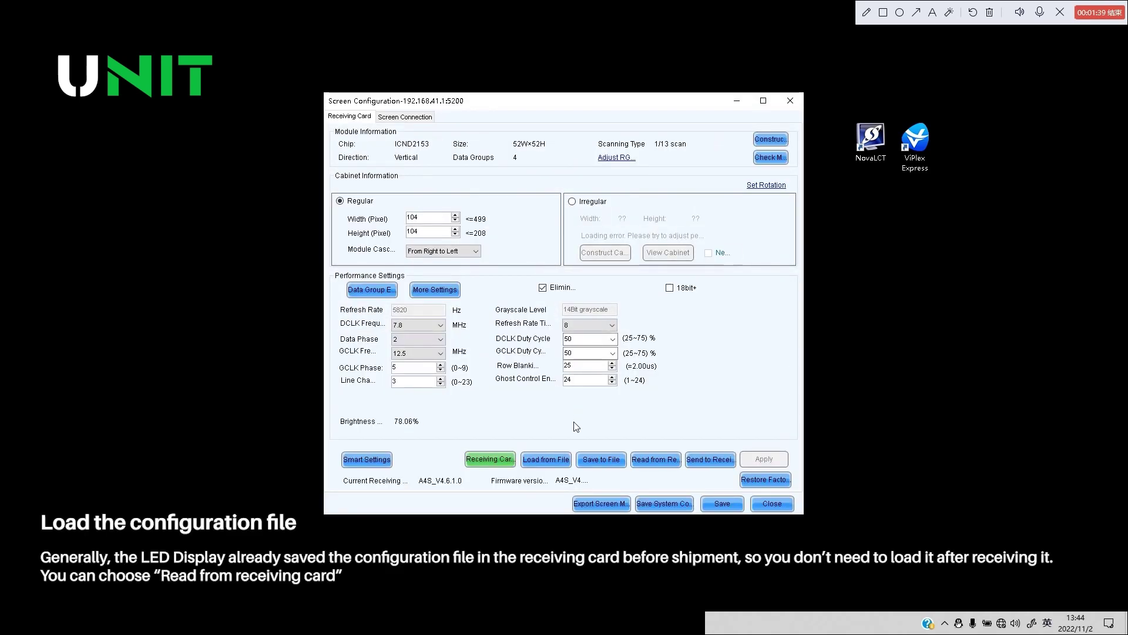
Step: Load the receiving card configuration file 500.rcfgx from the desktop
{"action": "left_click", "coordinate": [547, 459]}
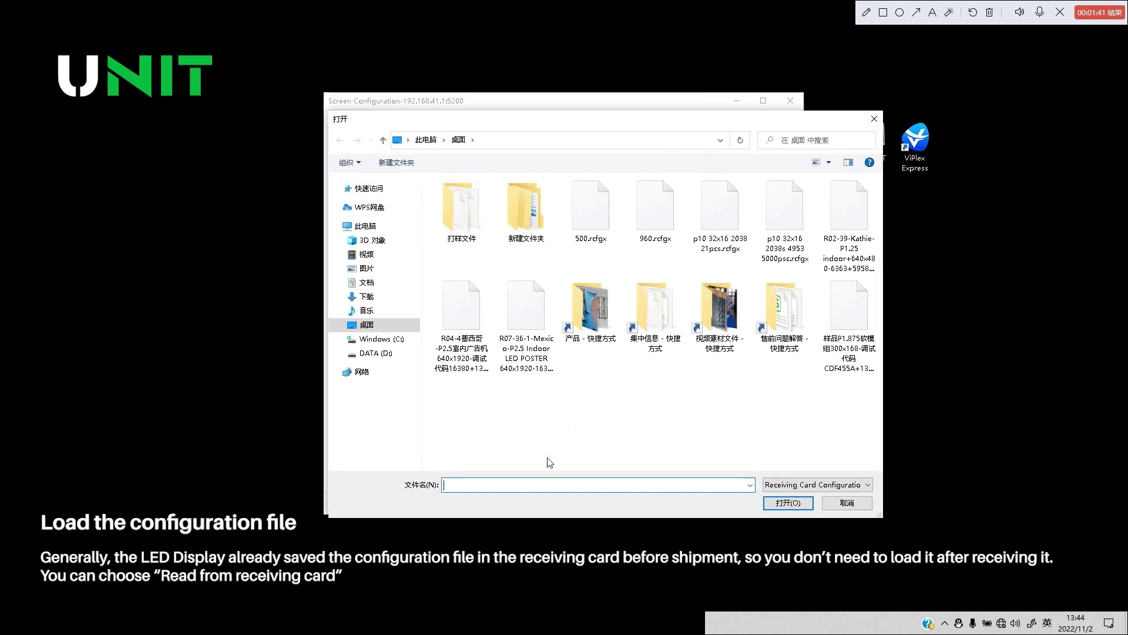
{"action": "left_click", "coordinate": [600, 210]}
{"action": "left_click", "coordinate": [785, 503]}
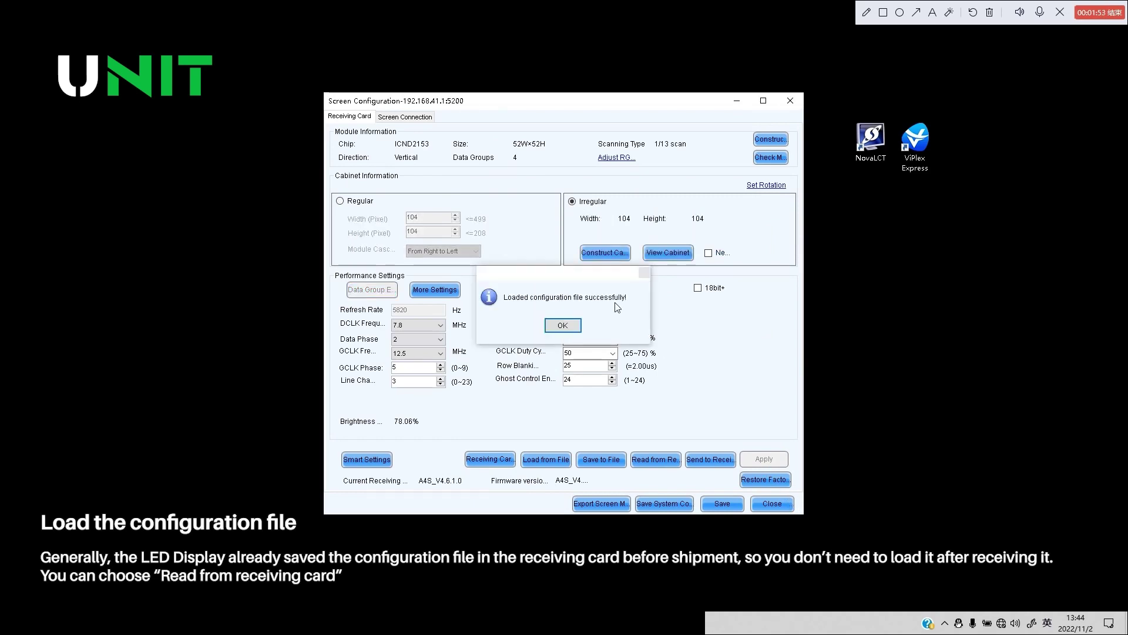
{"action": "left_click", "coordinate": [563, 325]}
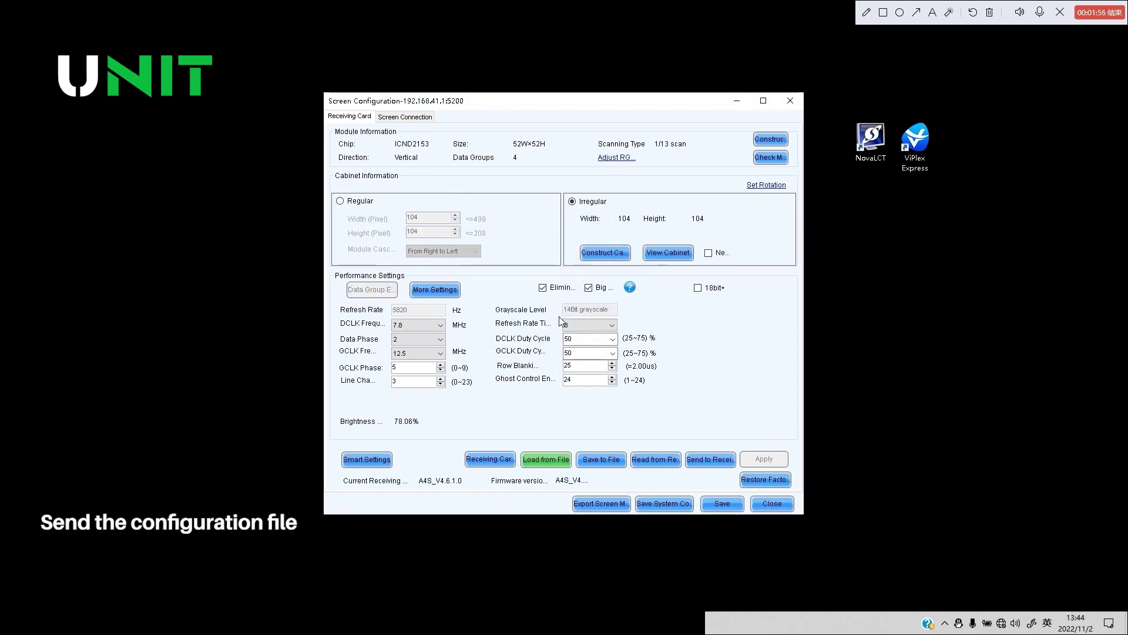
Step: Send the loaded parameters to all receiving cards and save them to the hardware with a backup of the system configuration file
{"action": "left_click", "coordinate": [711, 460]}
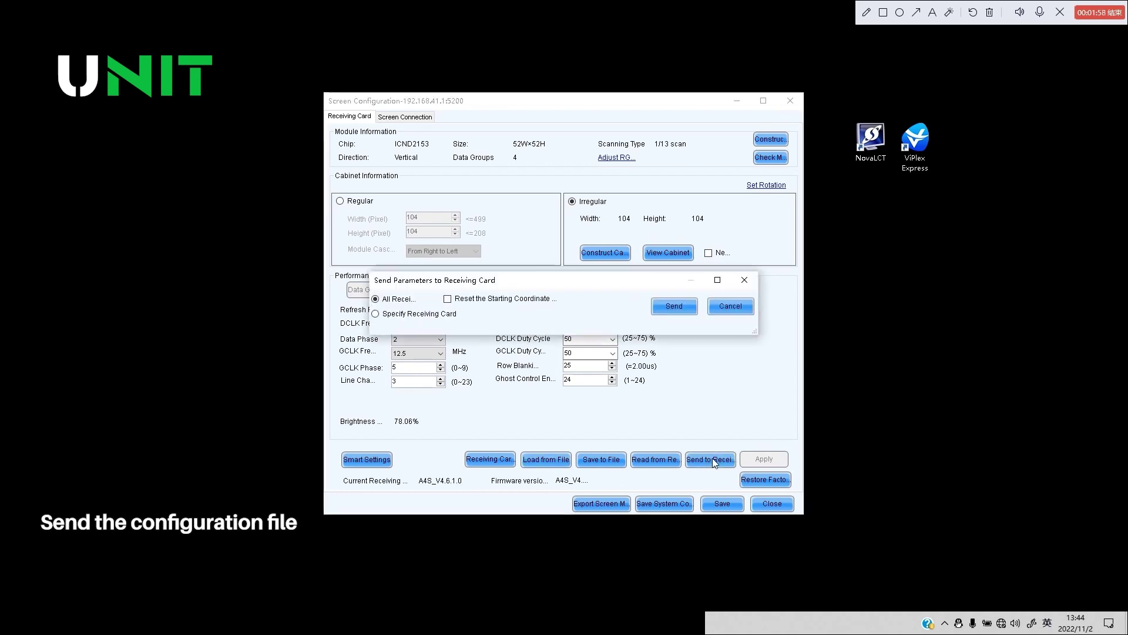
{"action": "left_click", "coordinate": [678, 307]}
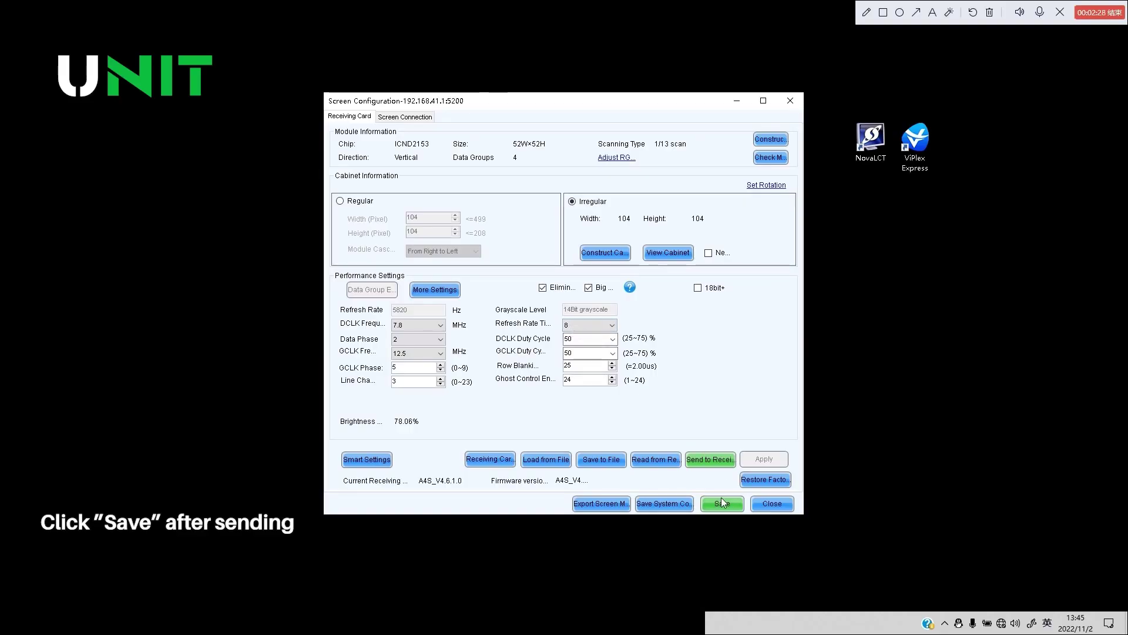
{"action": "left_click", "coordinate": [723, 505]}
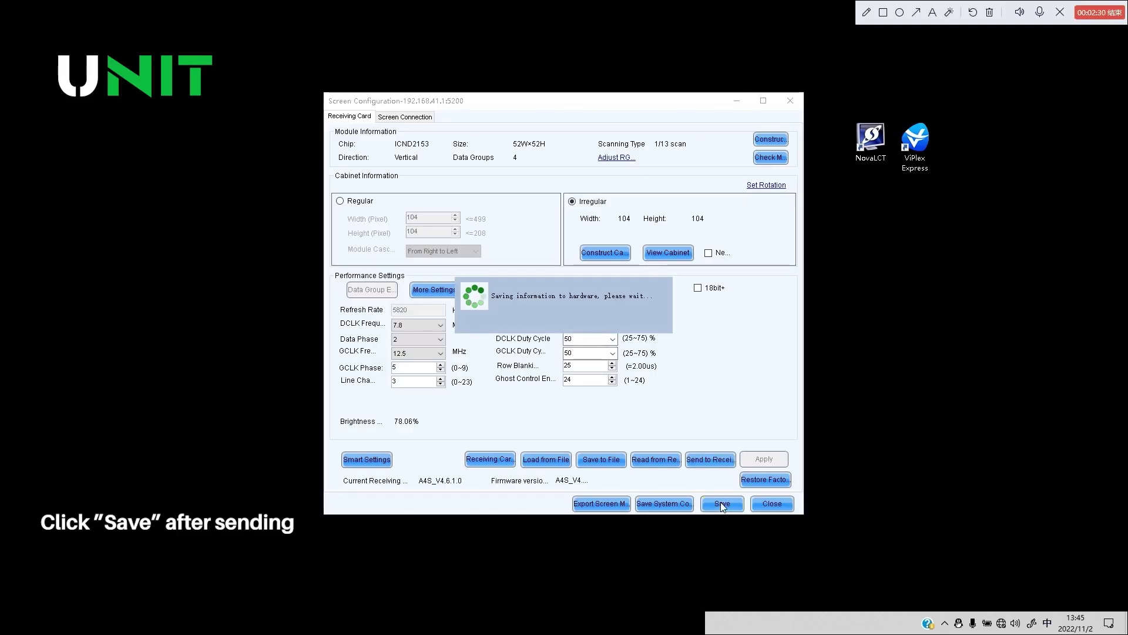
{"action": "left_click", "coordinate": [523, 322]}
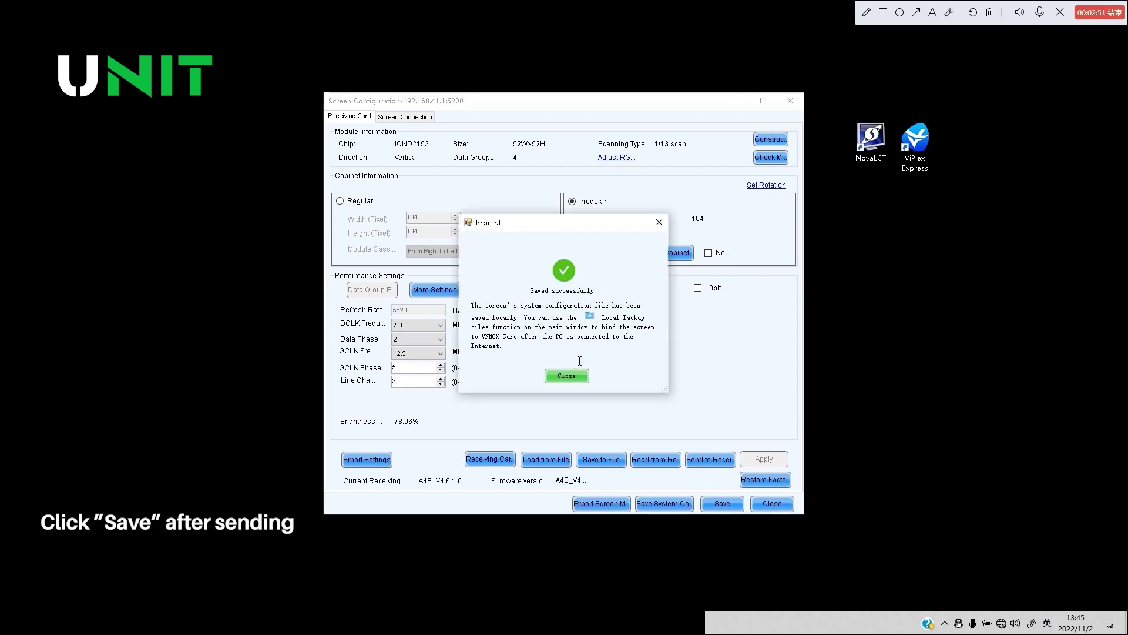
{"action": "left_click", "coordinate": [566, 375]}
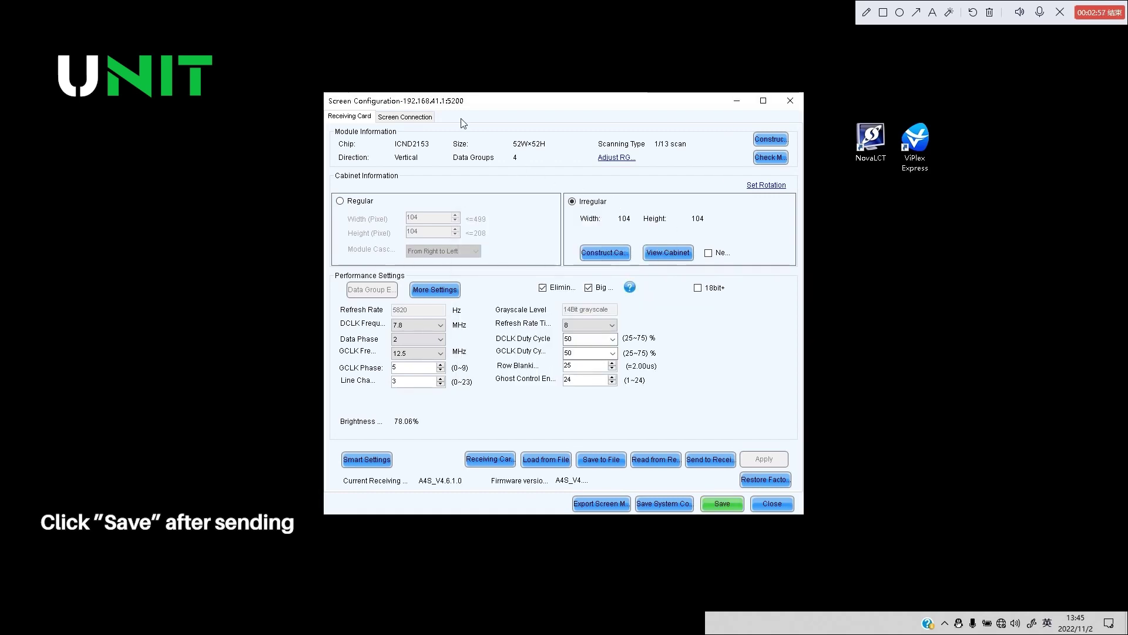
Step: Set the screen connection to 2 columns and 1 row, and link the receiving cards on Ethernet port 1 from column 2 to column 1
{"action": "left_click", "coordinate": [427, 117]}
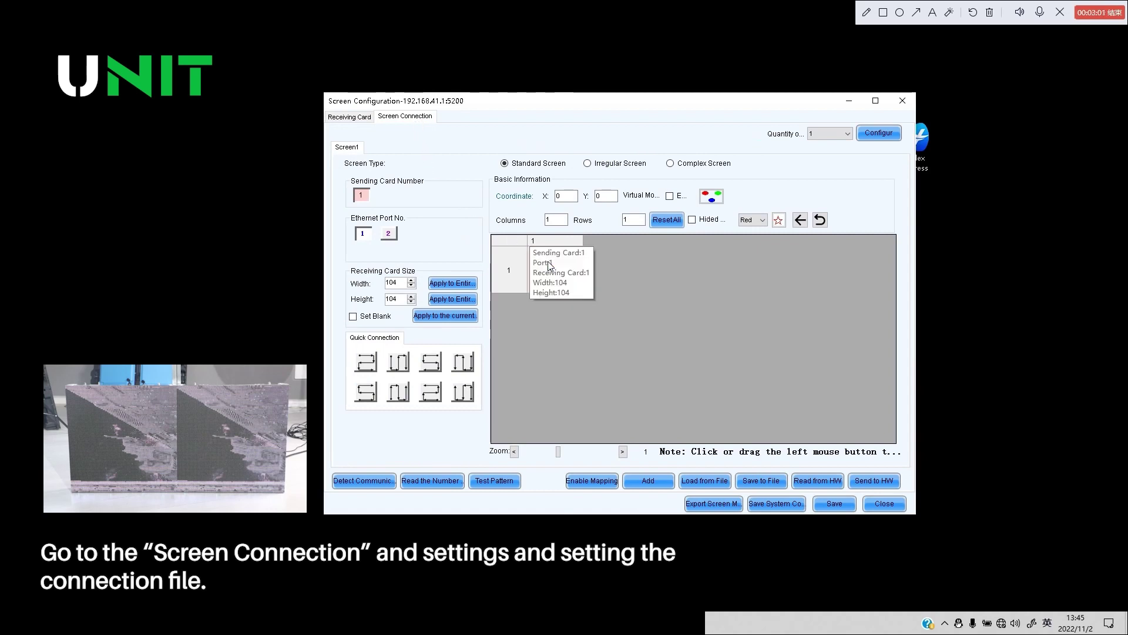
{"action": "left_click", "coordinate": [556, 222]}
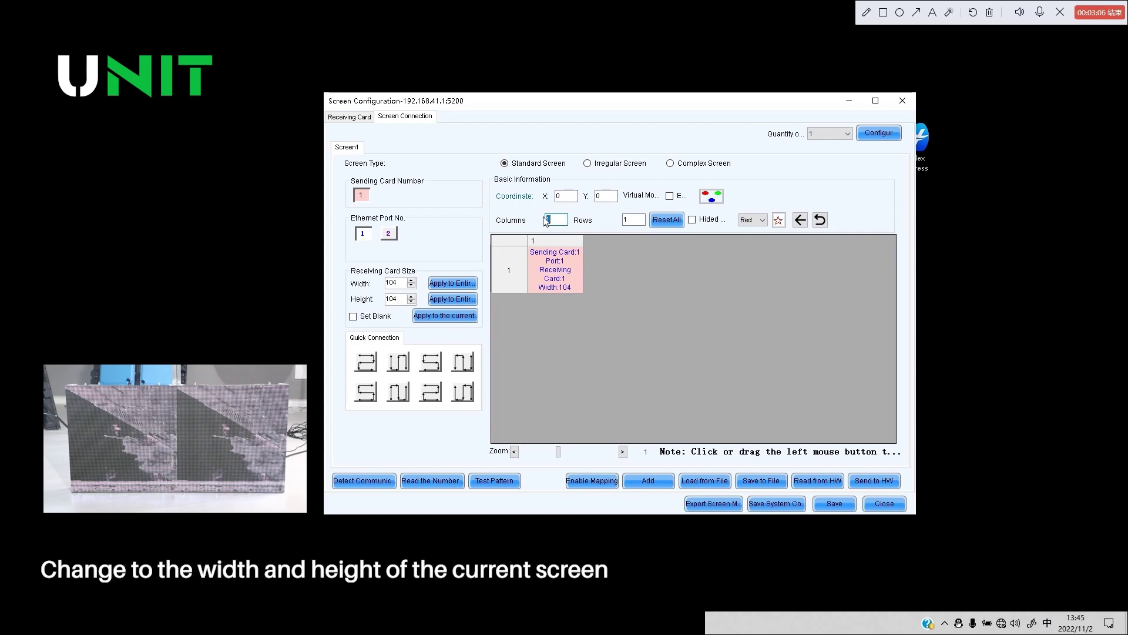
{"action": "left_click", "coordinate": [663, 221]}
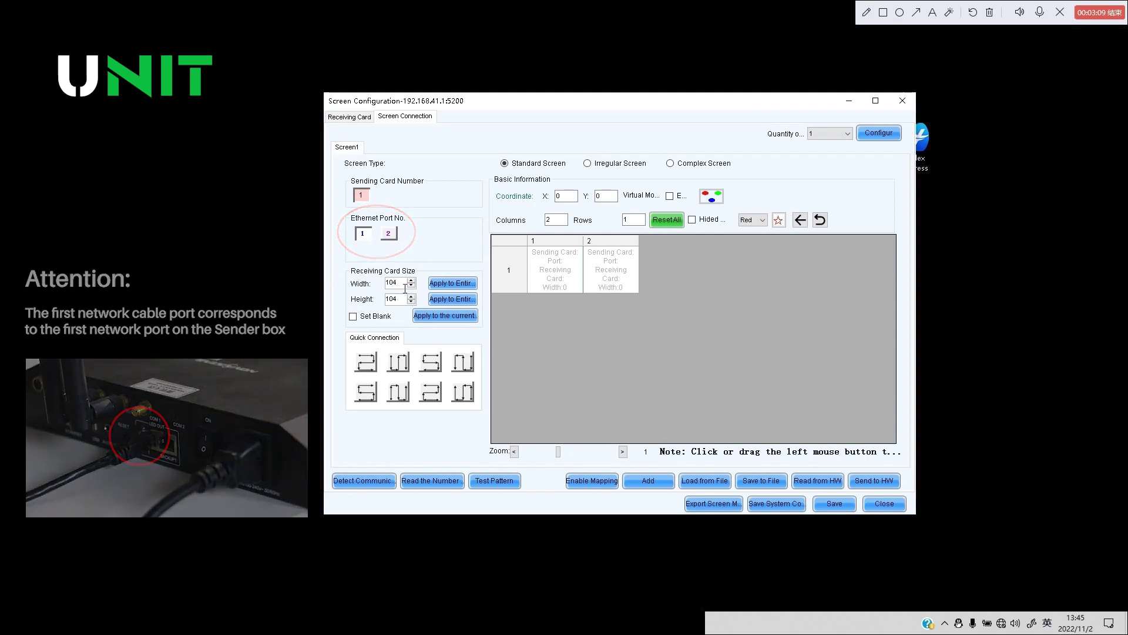
{"action": "left_click", "coordinate": [622, 269]}
{"action": "left_click", "coordinate": [554, 268]}
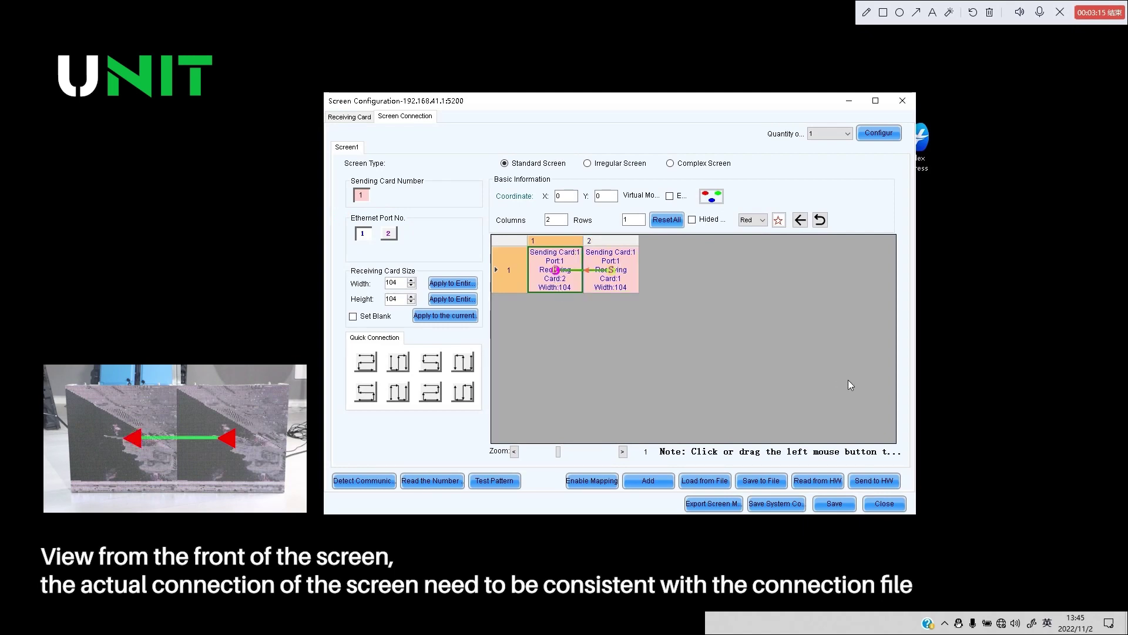
Step: Send the screen connection to the hardware and save it, including a backup of the system configuration file
{"action": "left_click", "coordinate": [865, 479]}
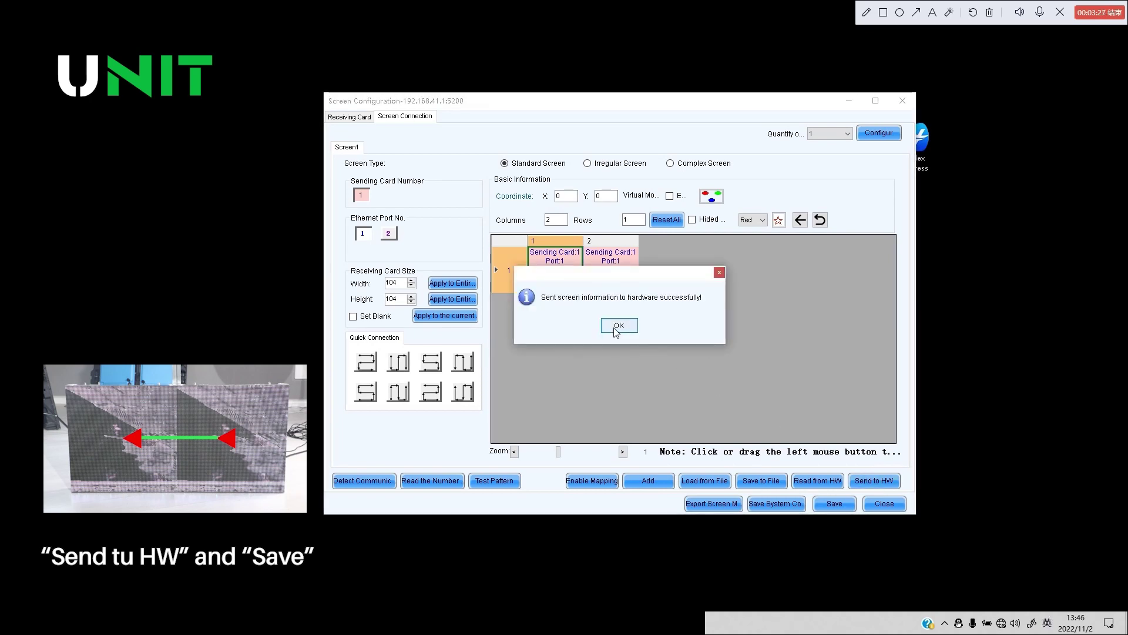
{"action": "left_click", "coordinate": [617, 326]}
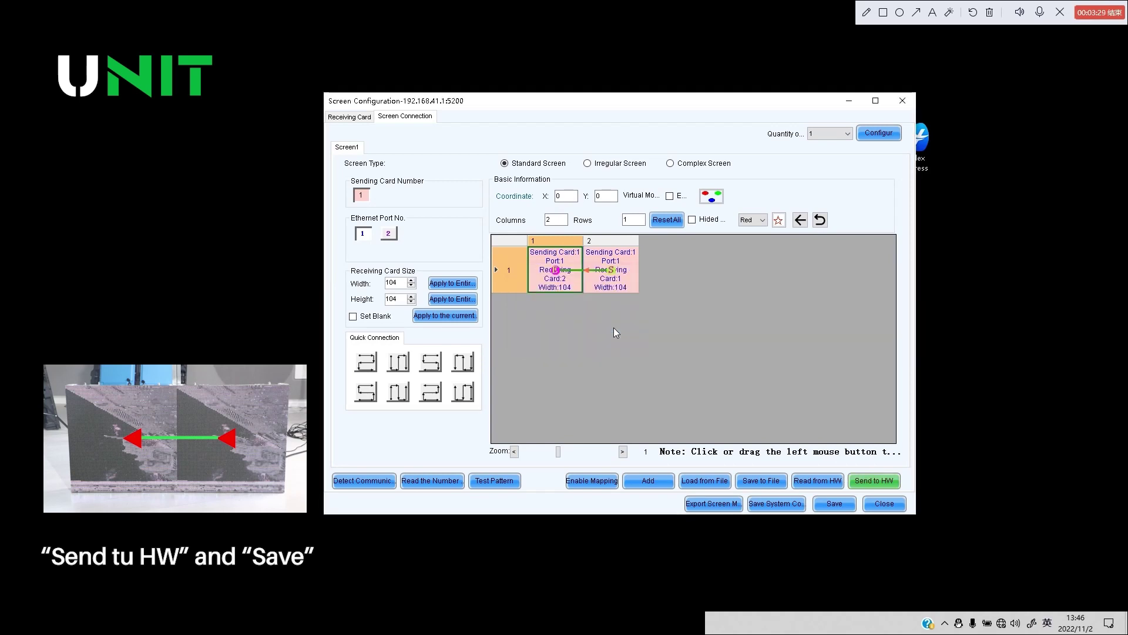
{"action": "left_click", "coordinate": [842, 501]}
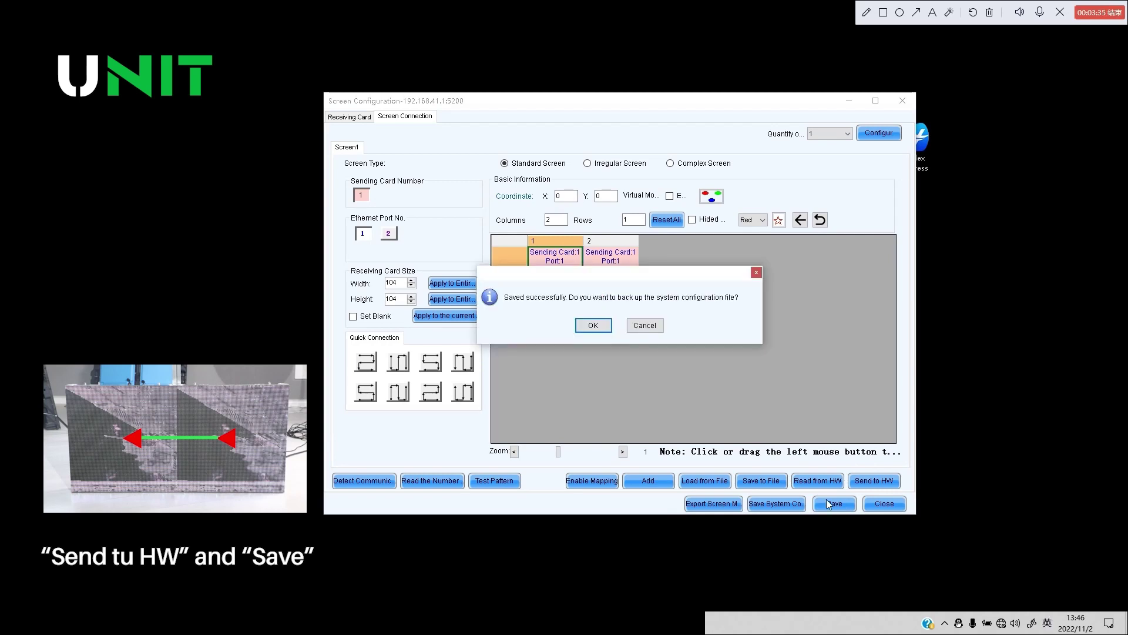
{"action": "left_click", "coordinate": [587, 325]}
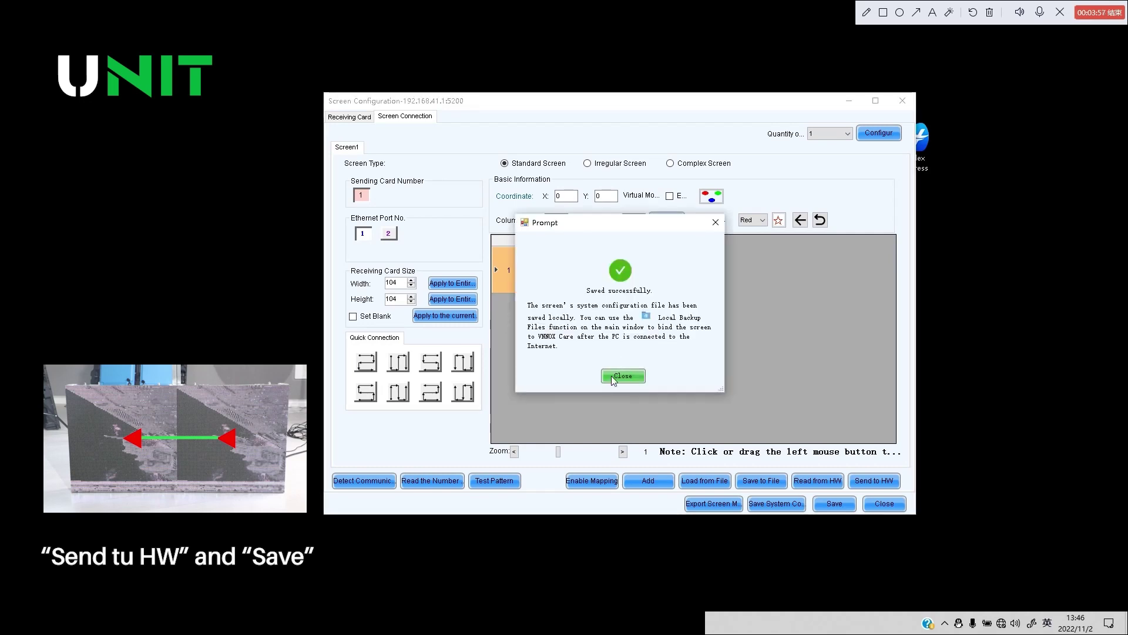
{"action": "left_click", "coordinate": [613, 375]}
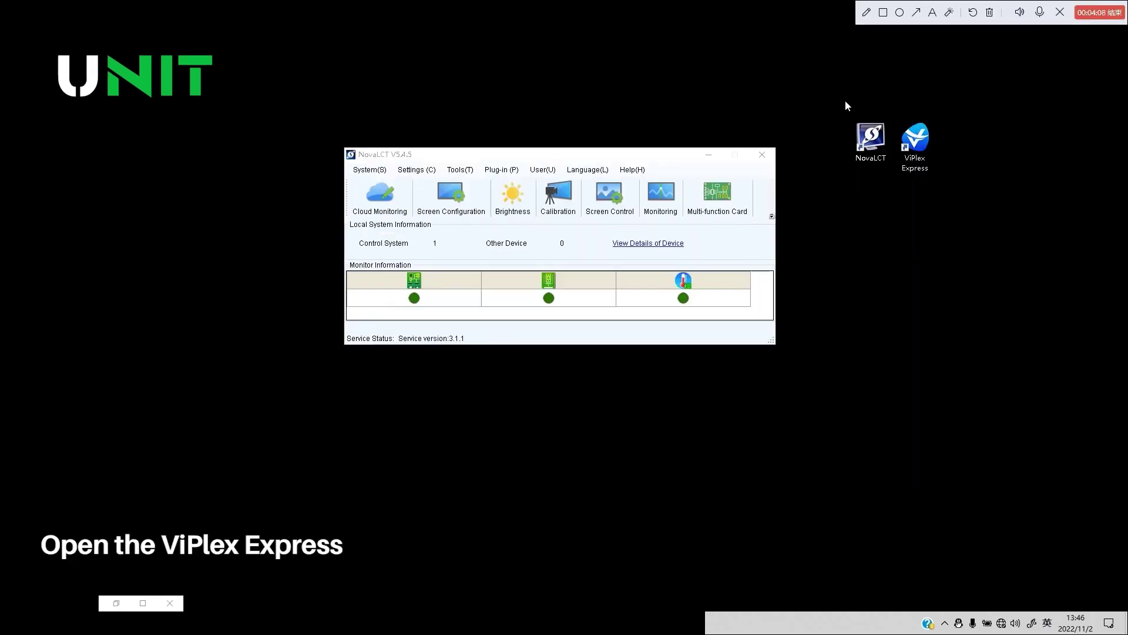
Step: Switch to ViPlex Express, check that its working mode is Async Mode and refresh the terminal list
{"action": "left_click", "coordinate": [709, 155]}
{"action": "double_click", "coordinate": [920, 147]}
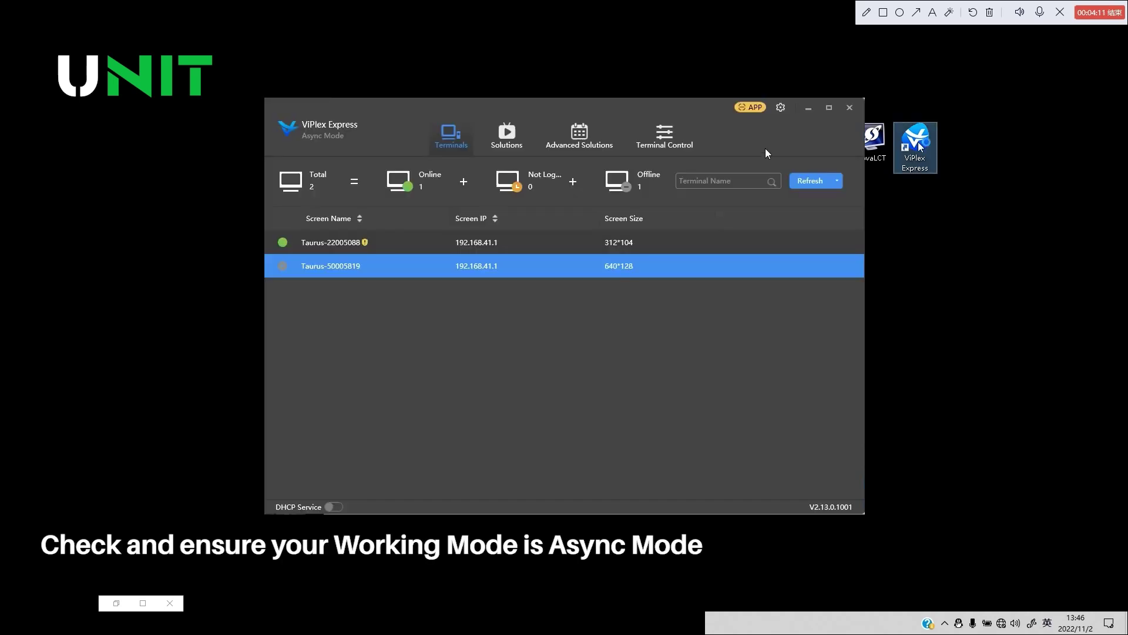
{"action": "left_click", "coordinate": [781, 107]}
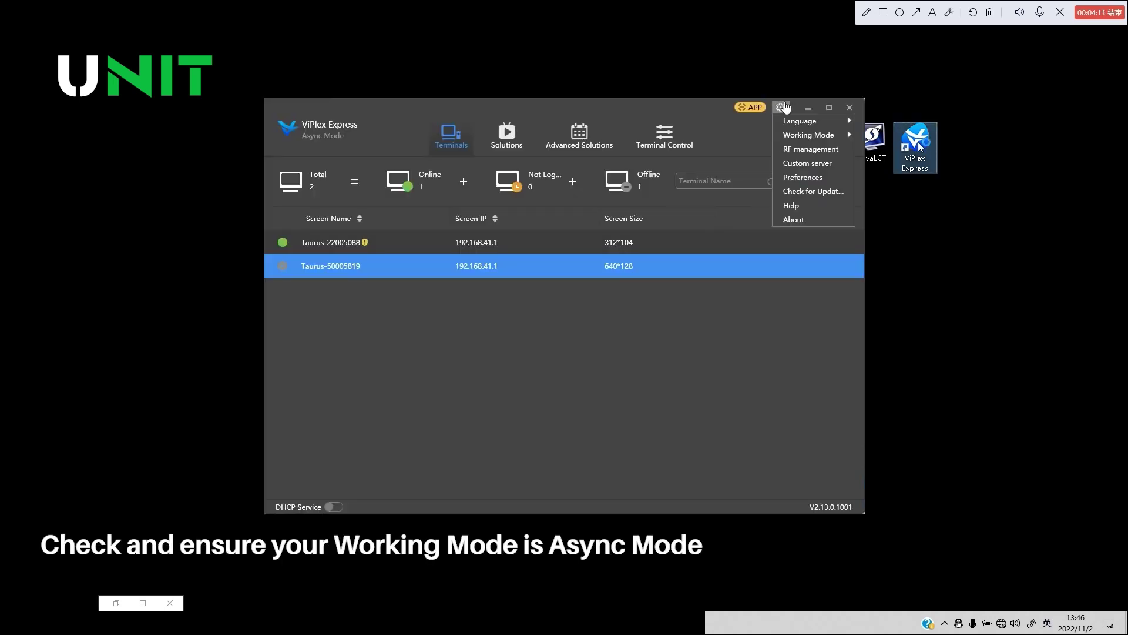
{"action": "mouse_move", "coordinate": [812, 138]}
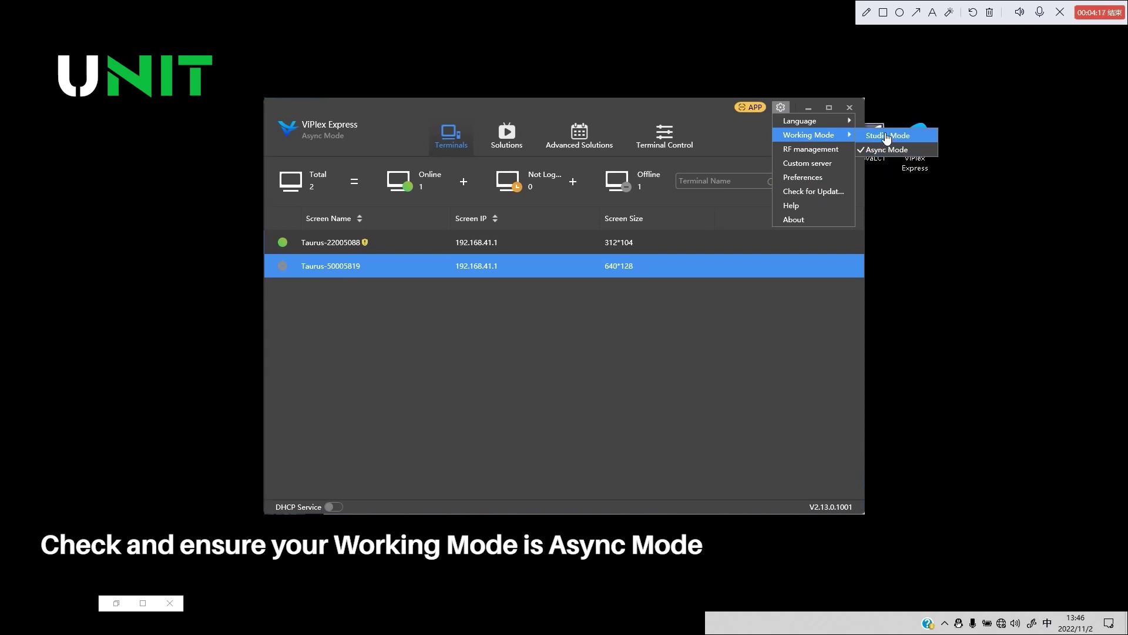
{"action": "left_click", "coordinate": [796, 181]}
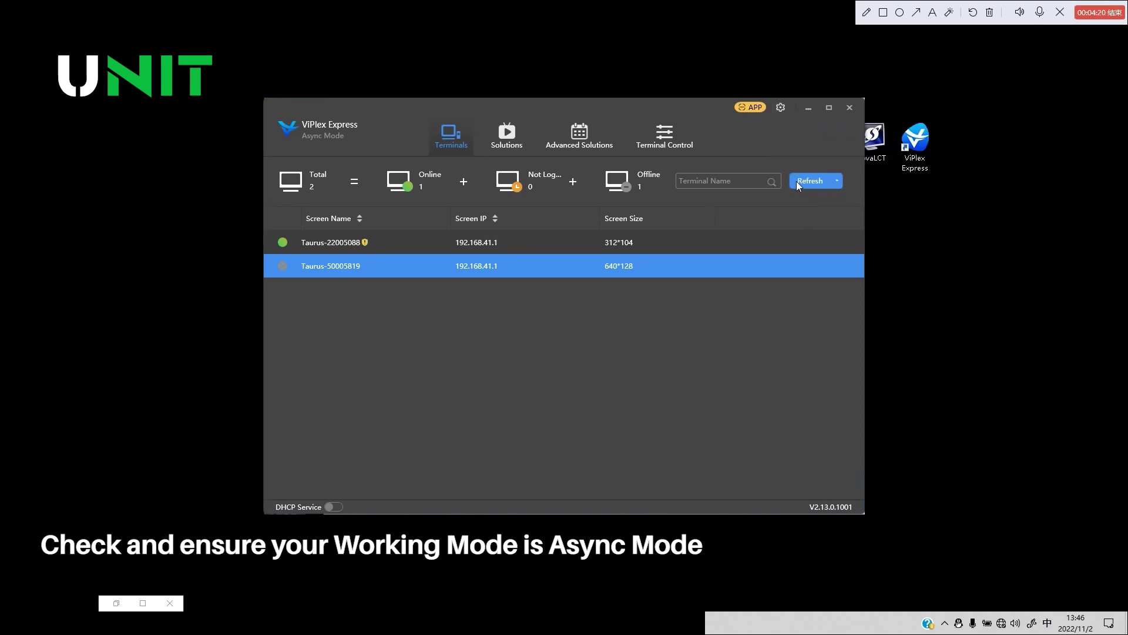
{"action": "left_click", "coordinate": [801, 179]}
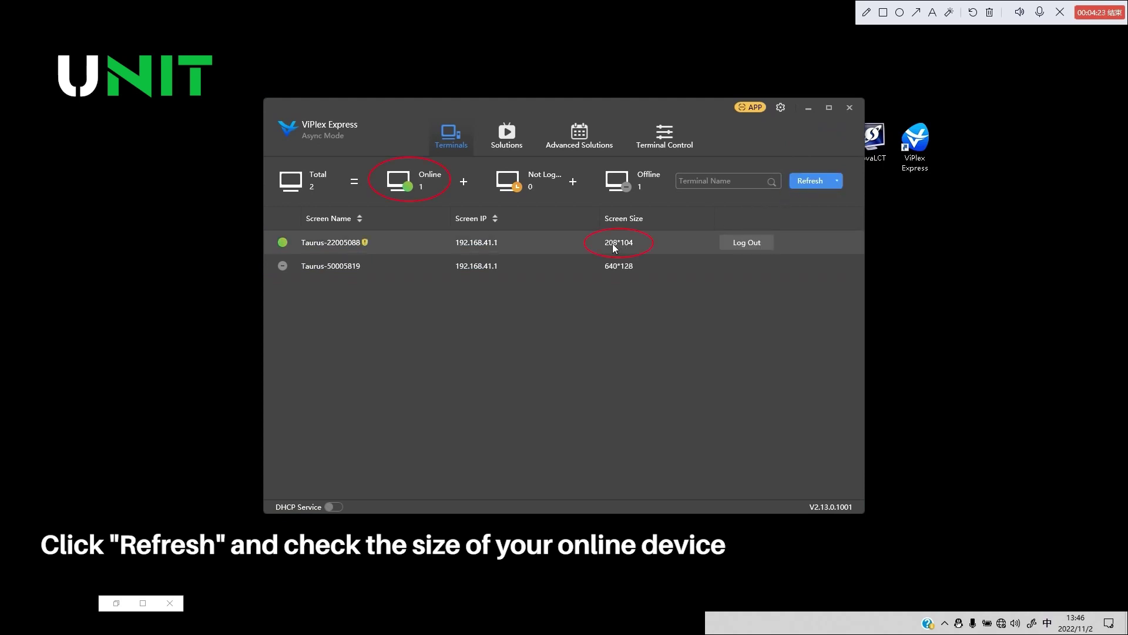
Step: Create a regular-screen solution with a resolution of 208 px width and 104 px height, keeping the default name
{"action": "left_click", "coordinate": [510, 132]}
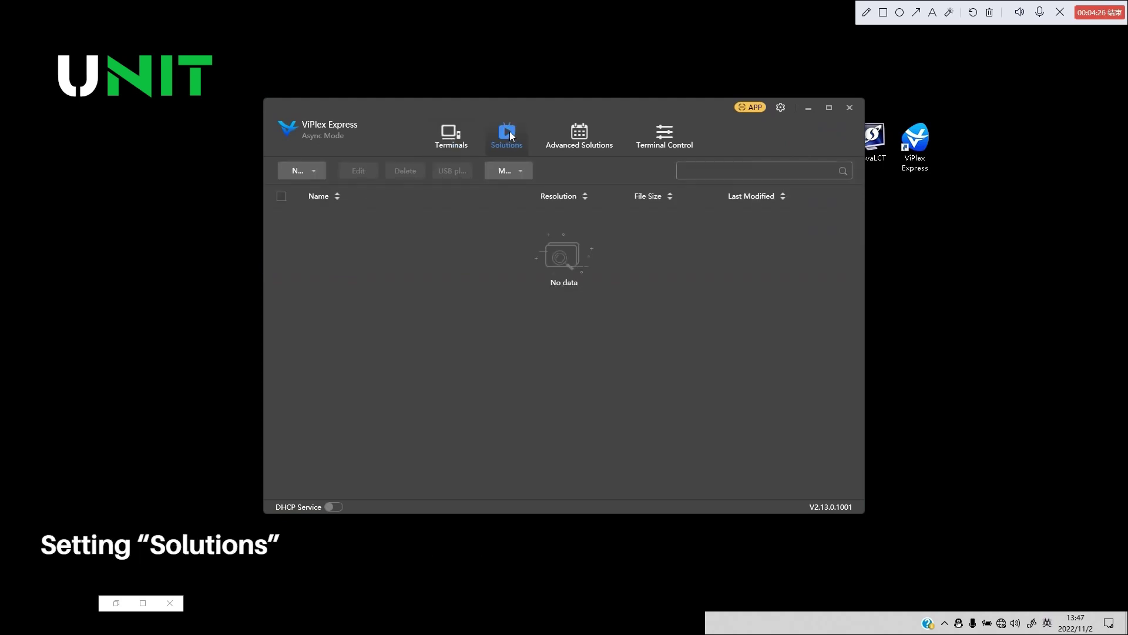
{"action": "left_click", "coordinate": [298, 172]}
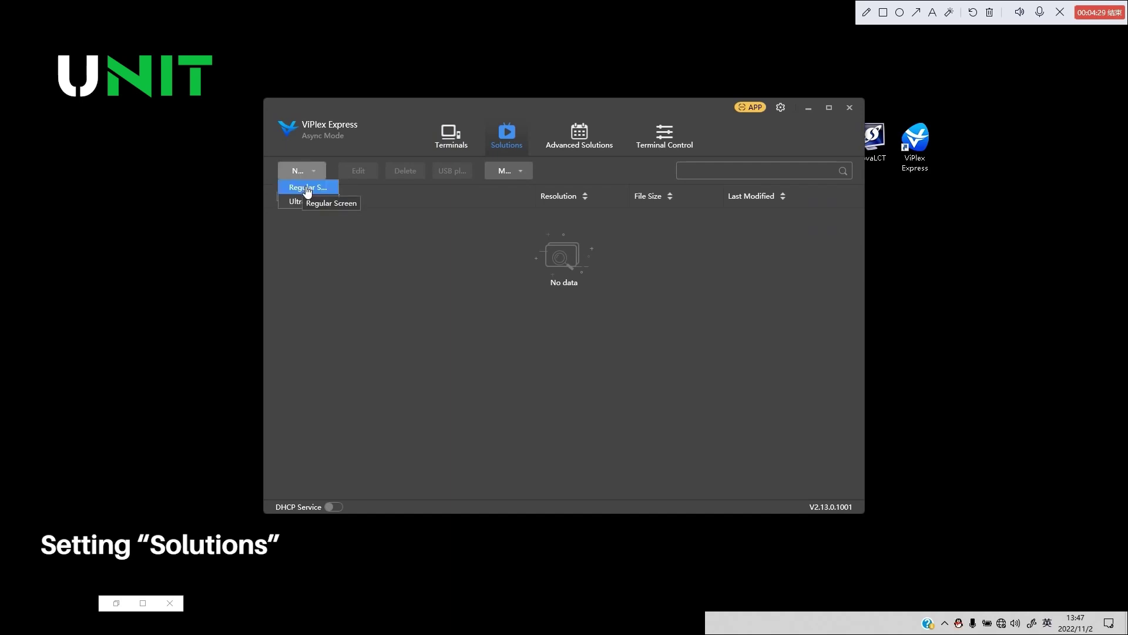
{"action": "left_click", "coordinate": [306, 188]}
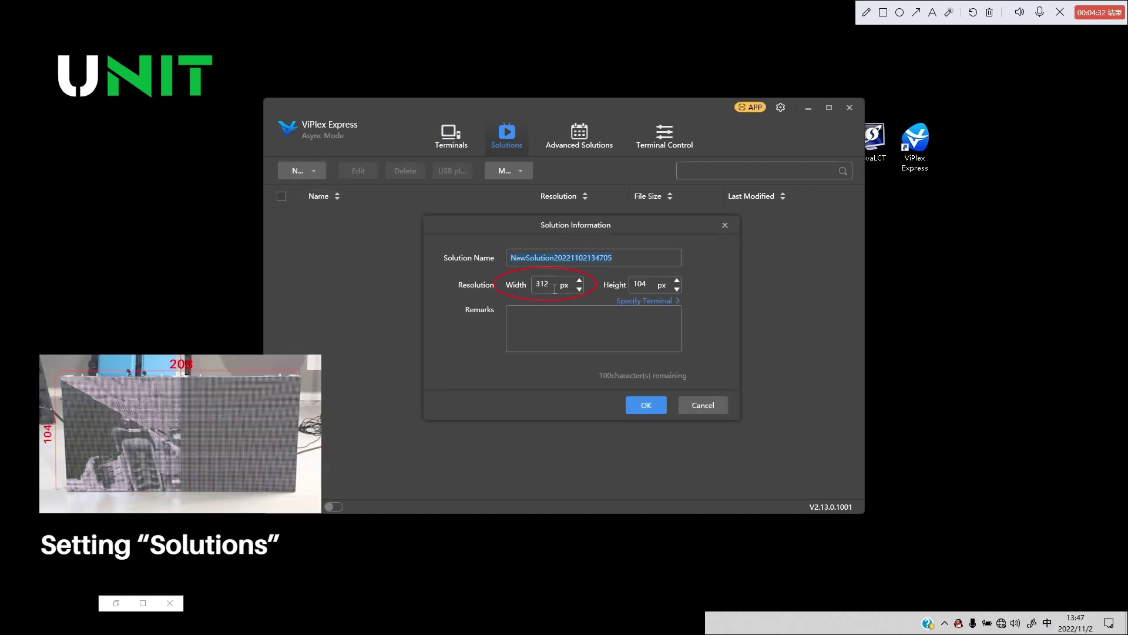
{"action": "left_click_drag", "start_coordinate": [553, 288], "coordinate": [524, 279]}
{"action": "type", "text": "208"}
{"action": "left_click", "coordinate": [644, 406]}
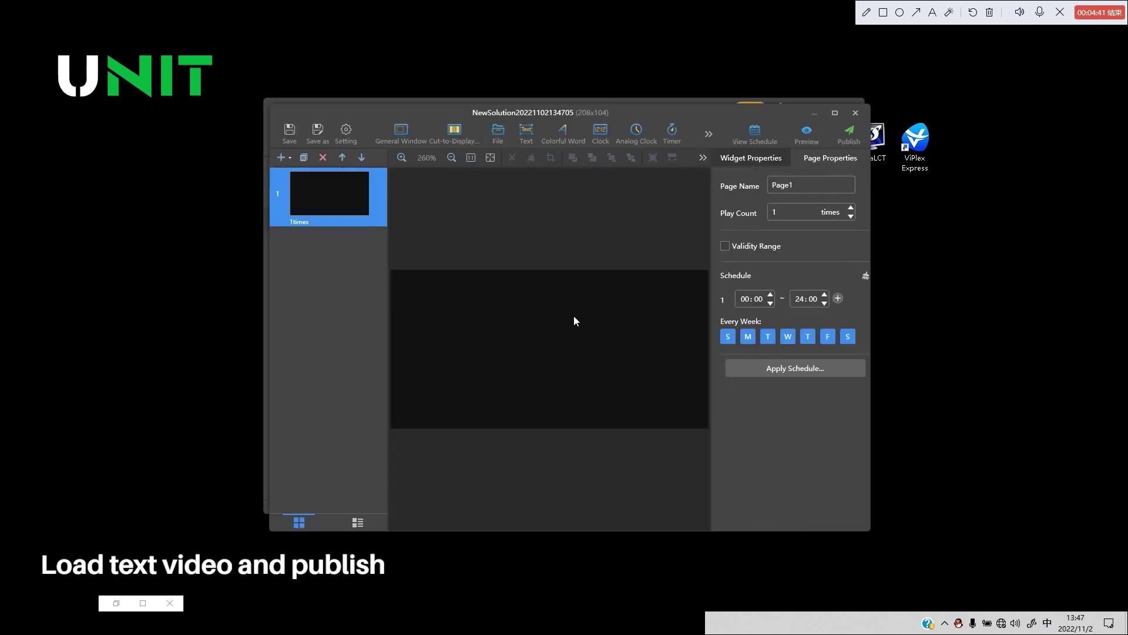
Step: Add the video file 3D (1) to Page1 and stretch it to fill the whole 208×104 canvas
{"action": "left_click", "coordinate": [500, 136]}
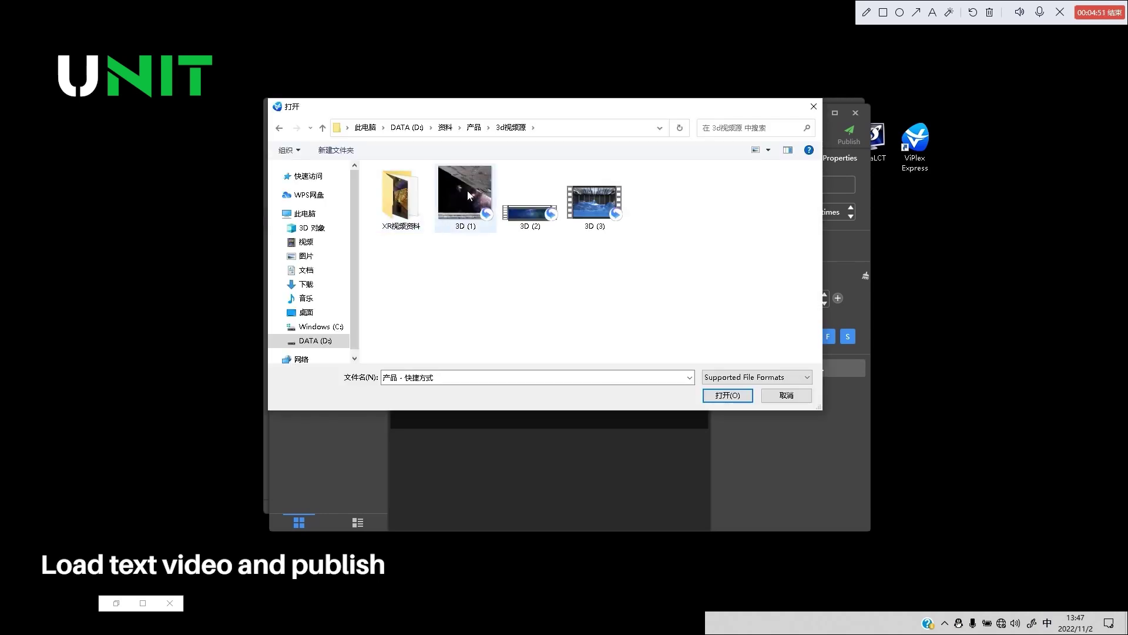
{"action": "left_click", "coordinate": [464, 187]}
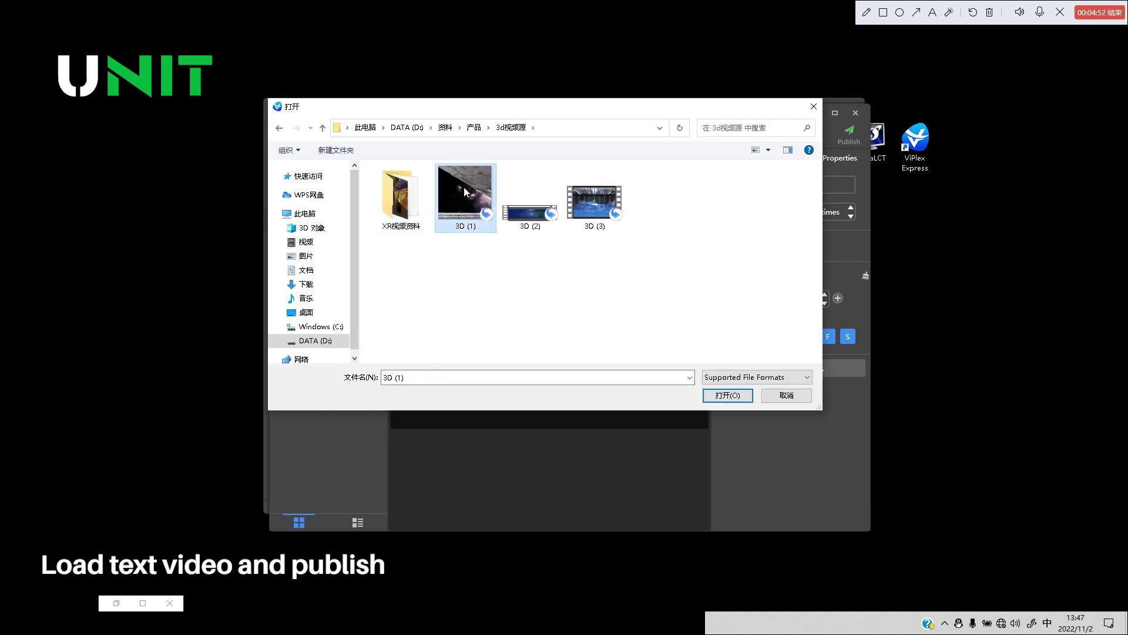
{"action": "left_click", "coordinate": [729, 395]}
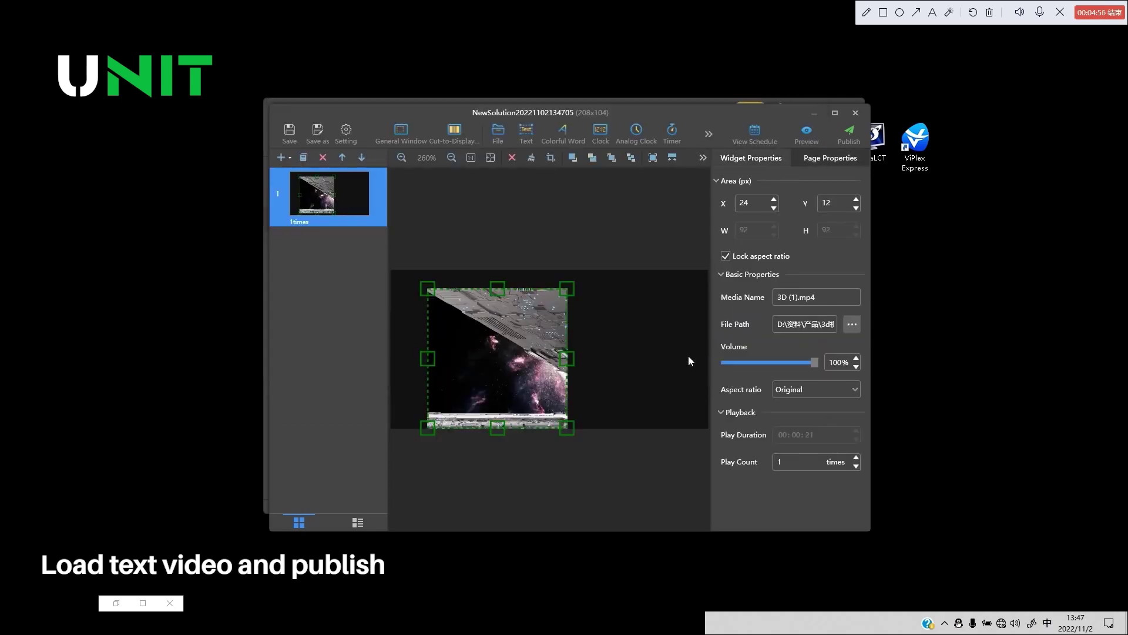
{"action": "left_click", "coordinate": [653, 157]}
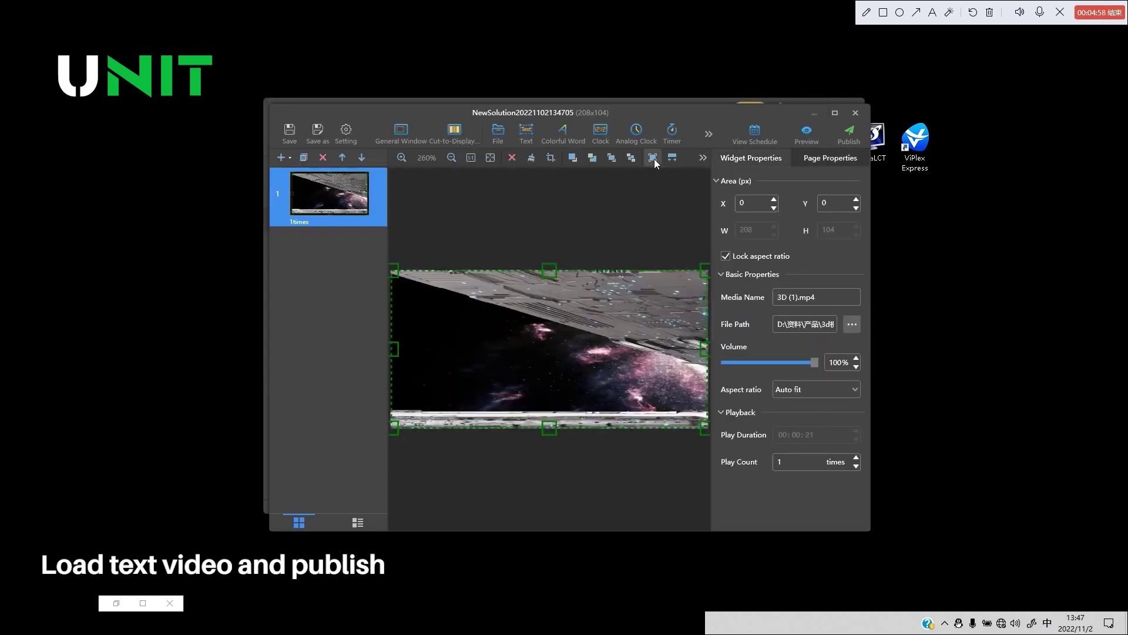
Step: Publish the solution to the Taurus terminal with the 208X104 screen, running the publishing twice
{"action": "left_click", "coordinate": [847, 130]}
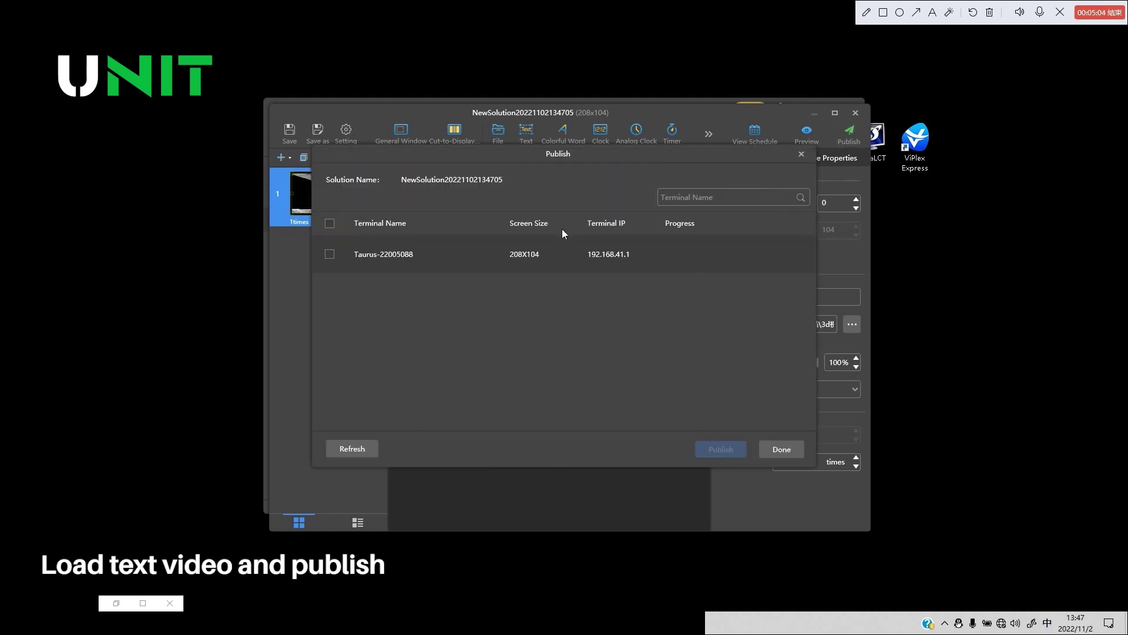
{"action": "left_click", "coordinate": [331, 255]}
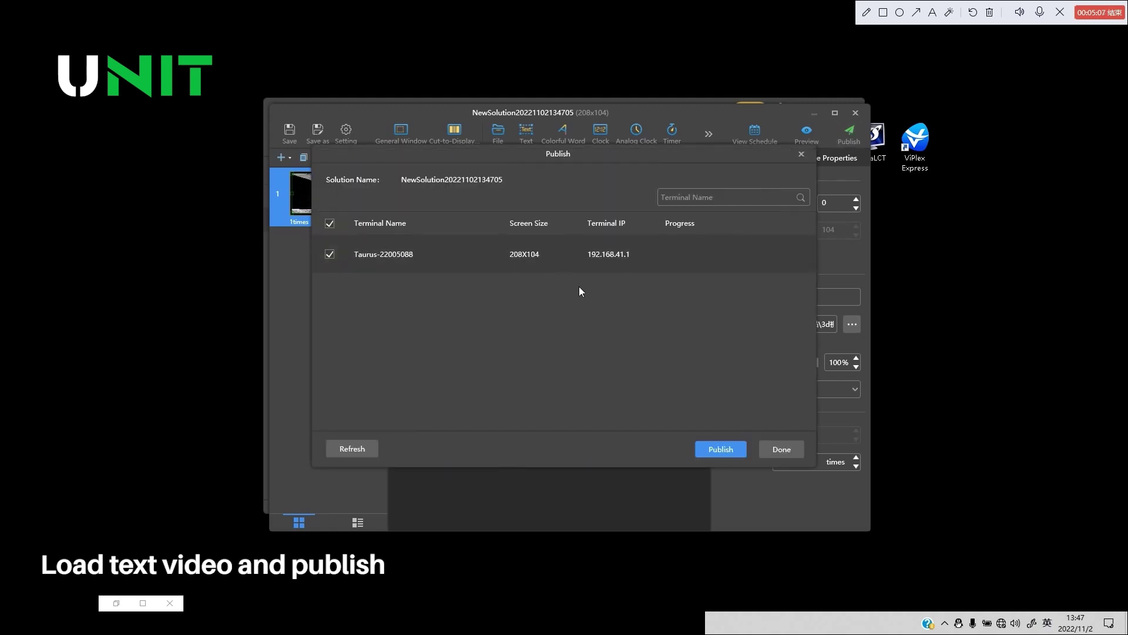
{"action": "left_click", "coordinate": [722, 449]}
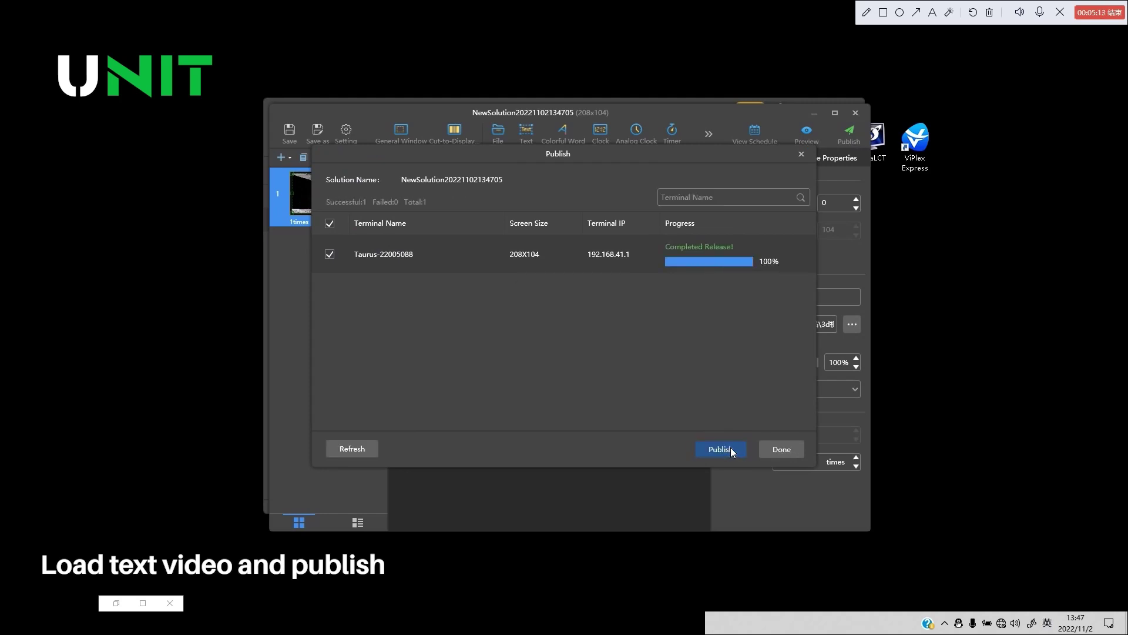
{"action": "left_click", "coordinate": [727, 450]}
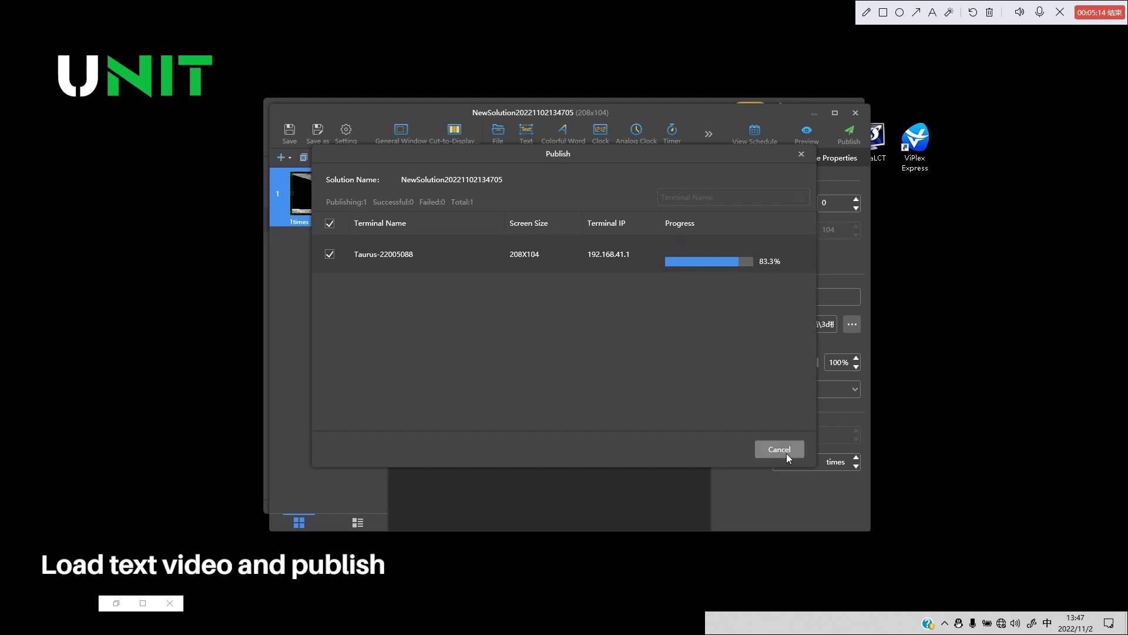